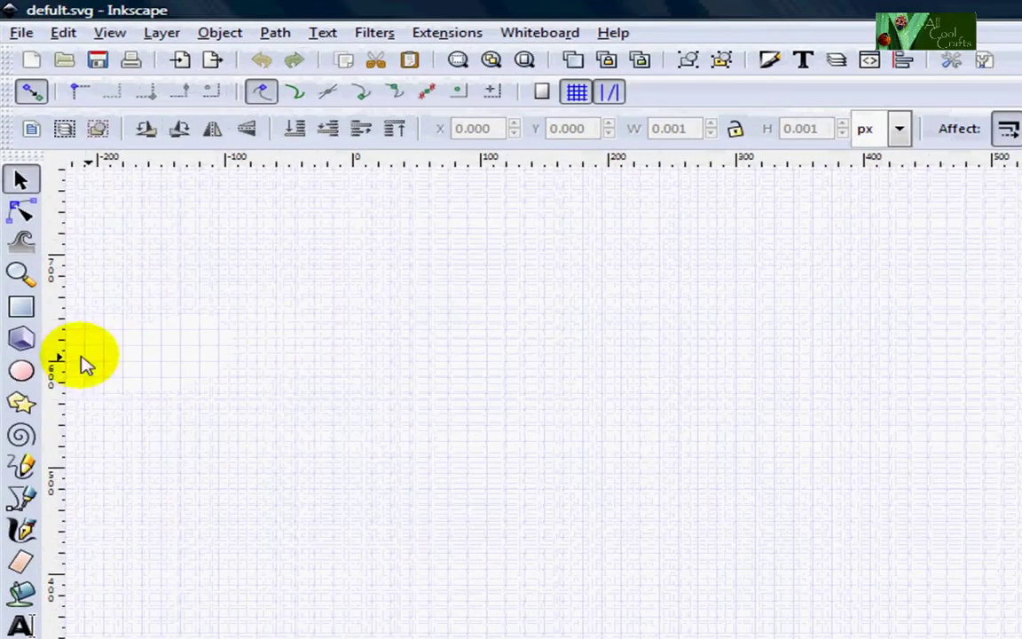
Step: Draw a small circle with the Ellipse tool, snapped to a grid intersection
left_click(22, 373)
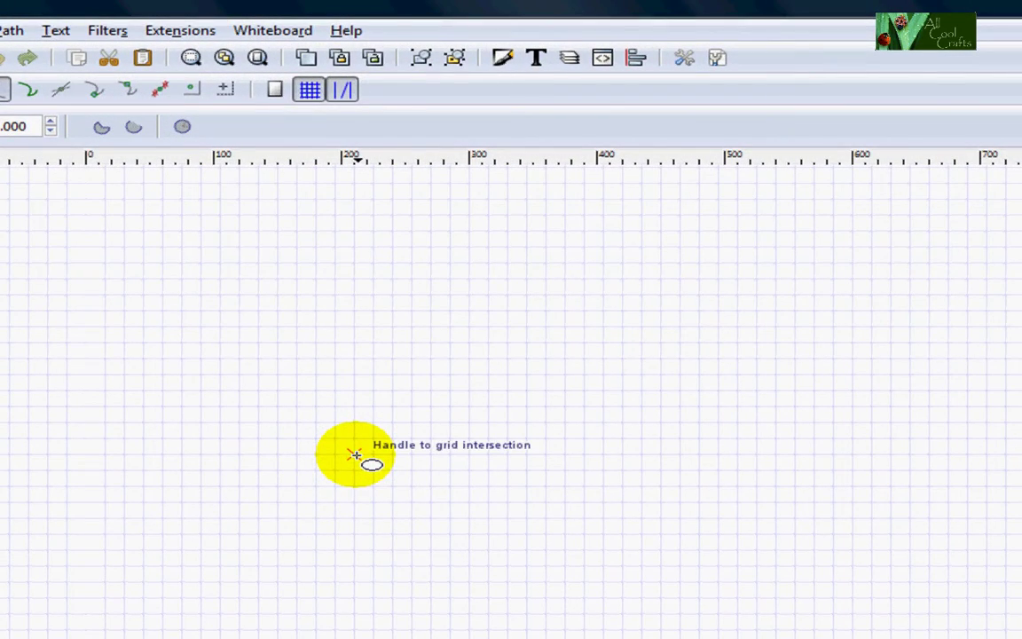
left_click_drag(362, 464, 384, 480)
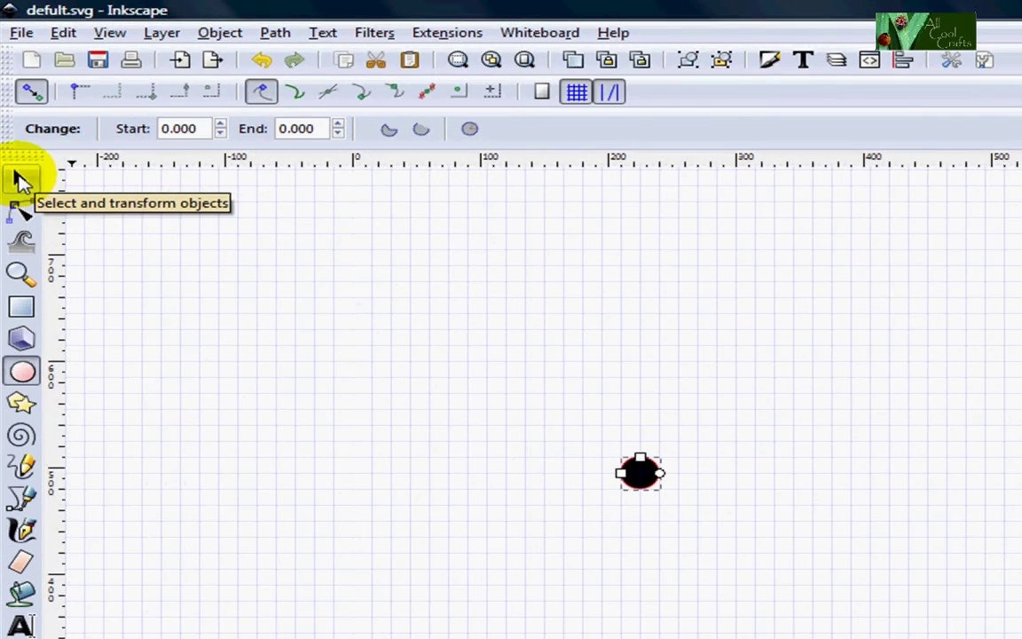
Step: Set the circle's width and height to 45 px in the toolbar, then deselect it
left_click(22, 180)
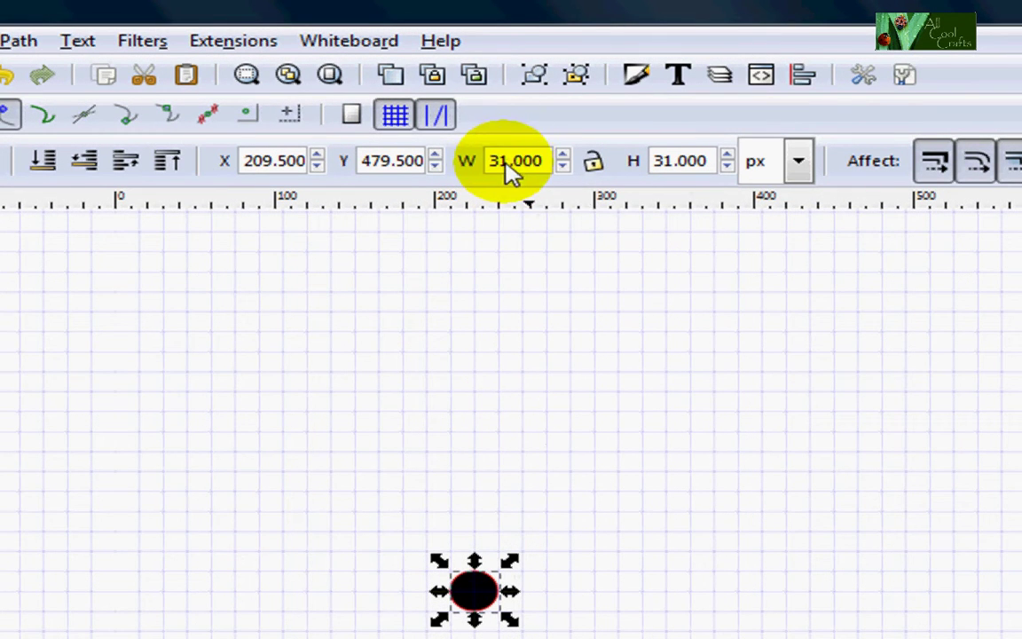
double_click(503, 168)
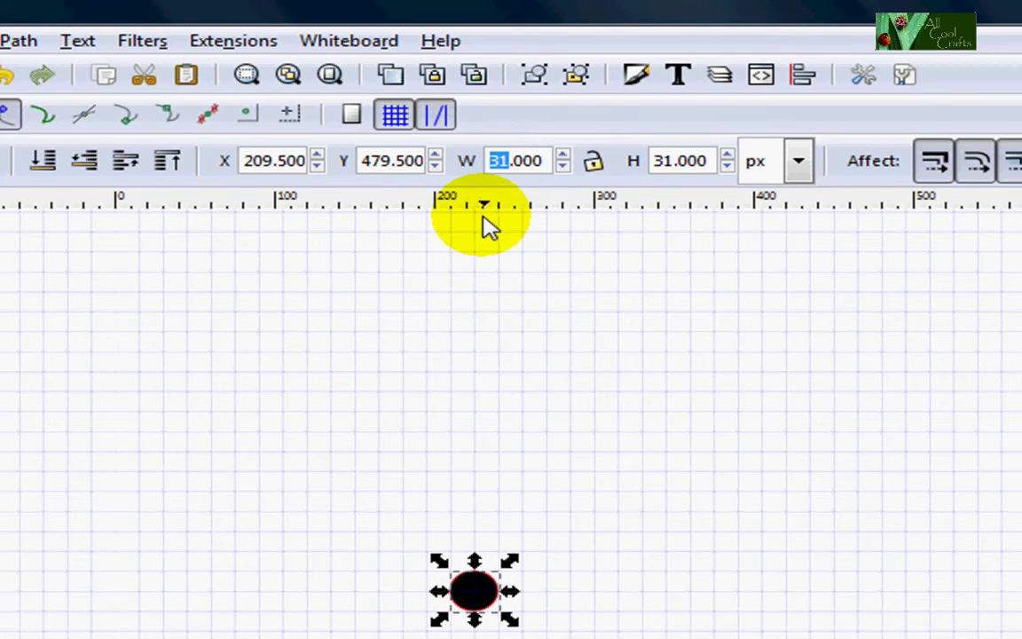
type("45")
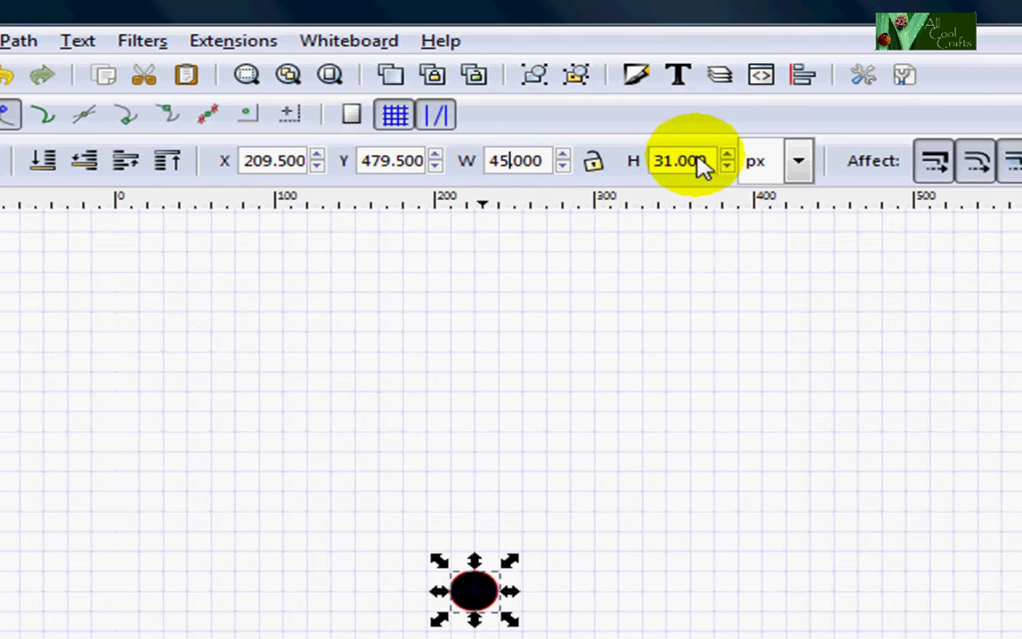
left_click(670, 167)
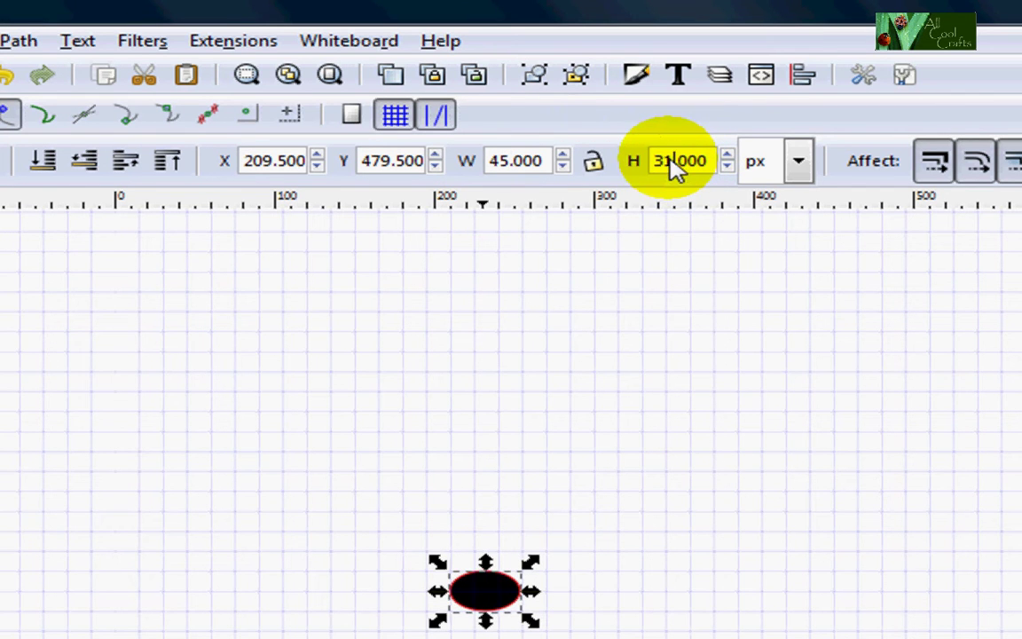
double_click(663, 165)
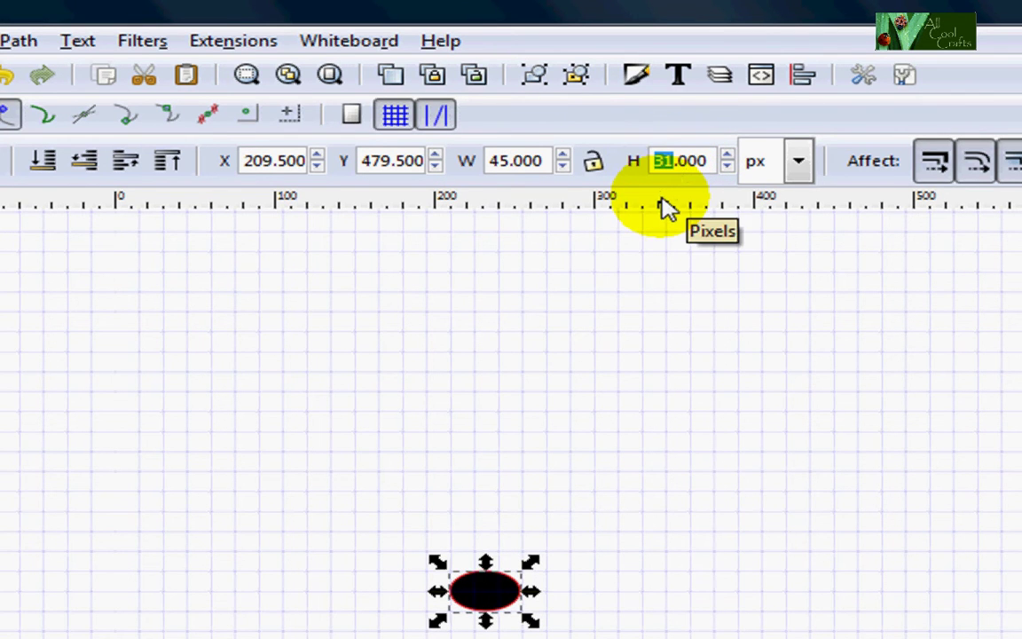
type("45")
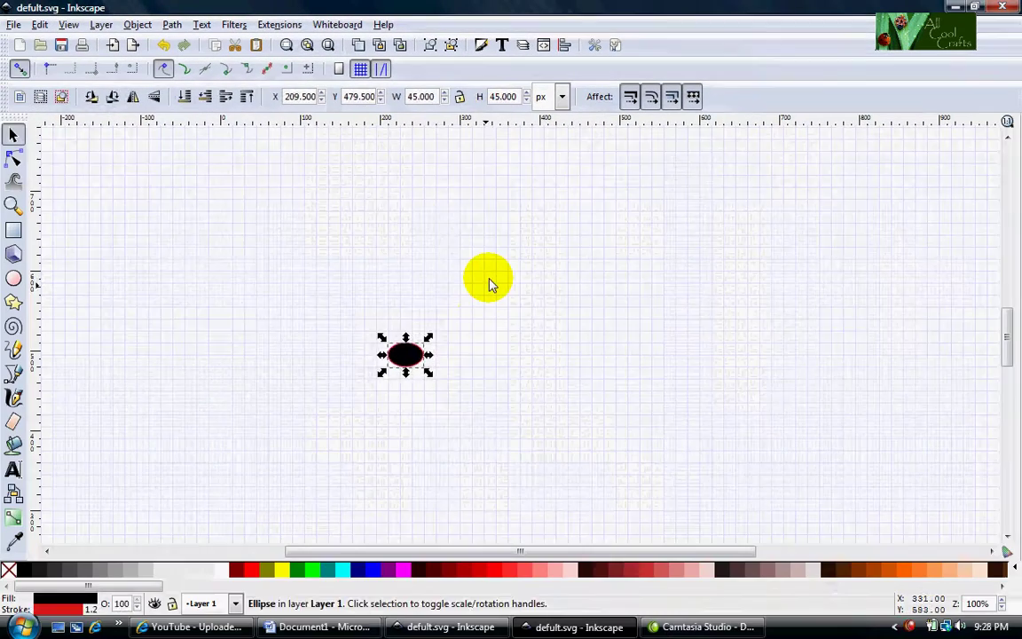
left_click(652, 488)
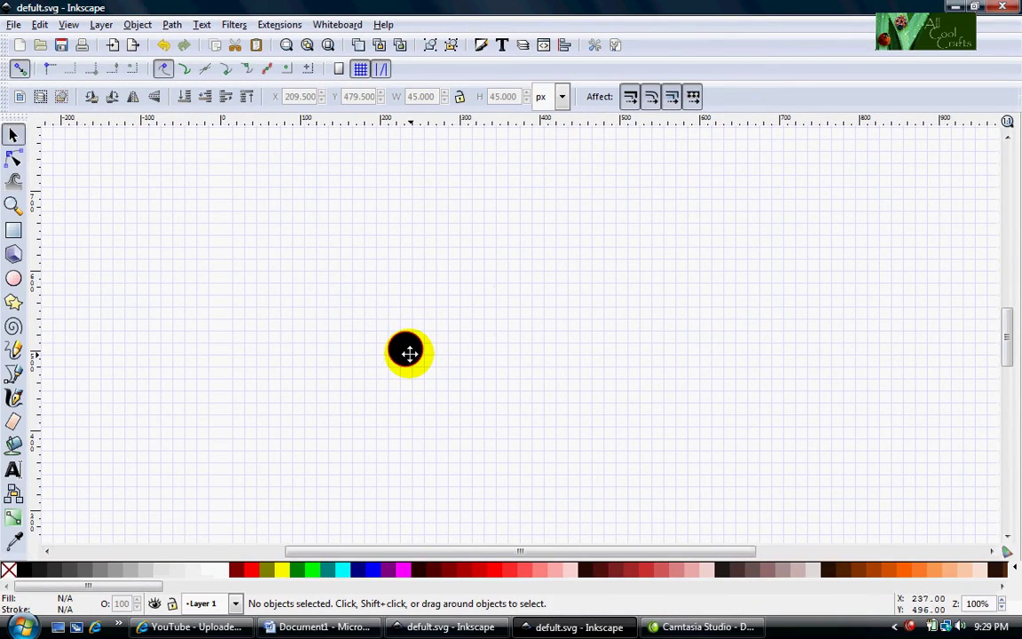
Step: Fill the selected circle with pale lavender-blue c1c1e4ff via Fill and Stroke
left_click(409, 353)
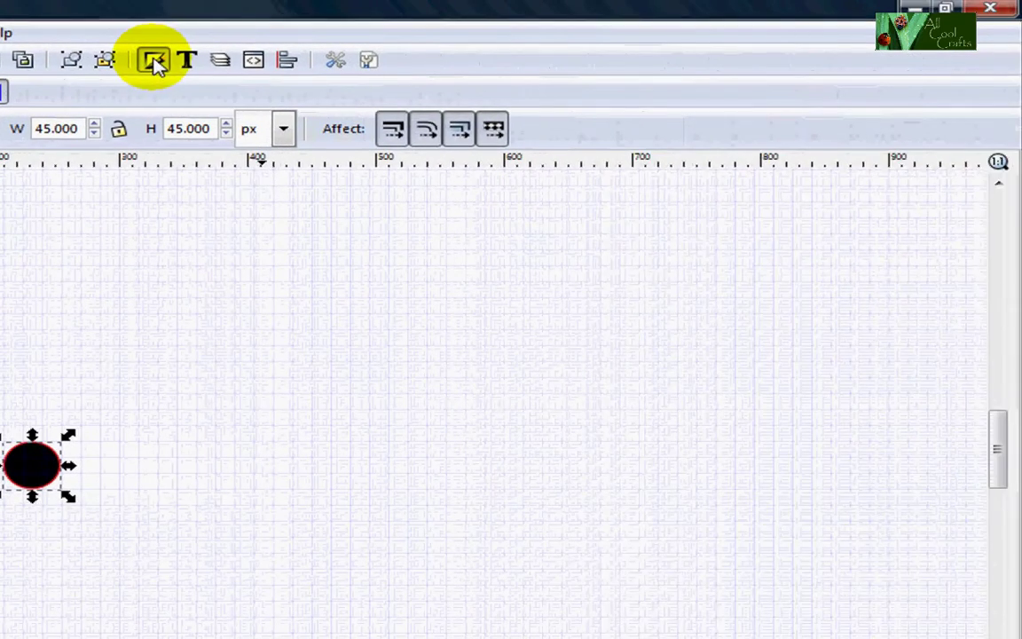
left_click(153, 62)
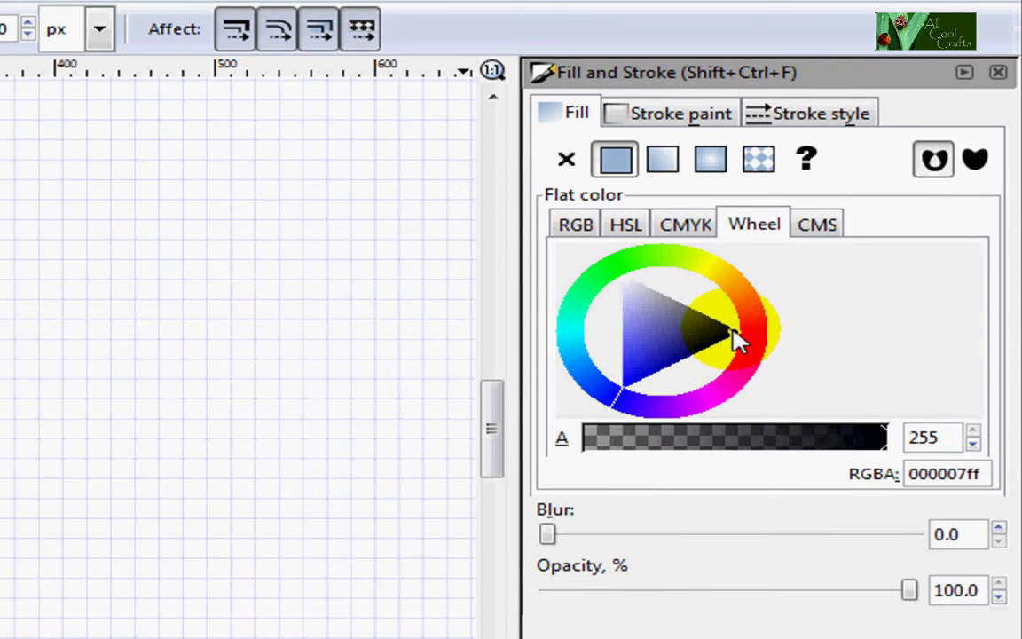
left_click_drag(733, 332, 633, 293)
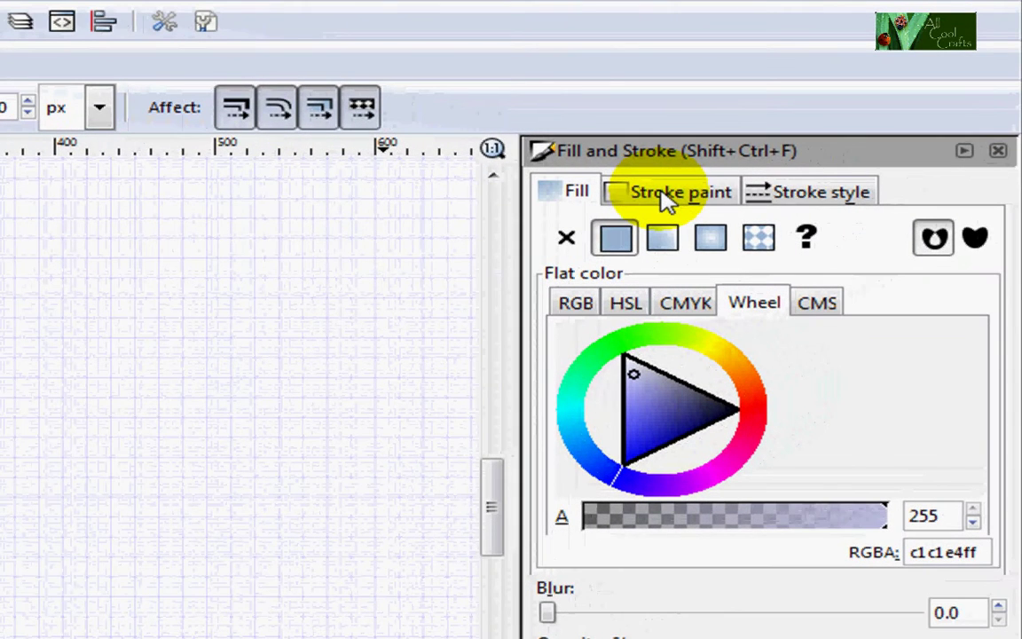
Step: Set the circle's stroke paint to black, returning to the Fill settings afterwards
left_click(667, 197)
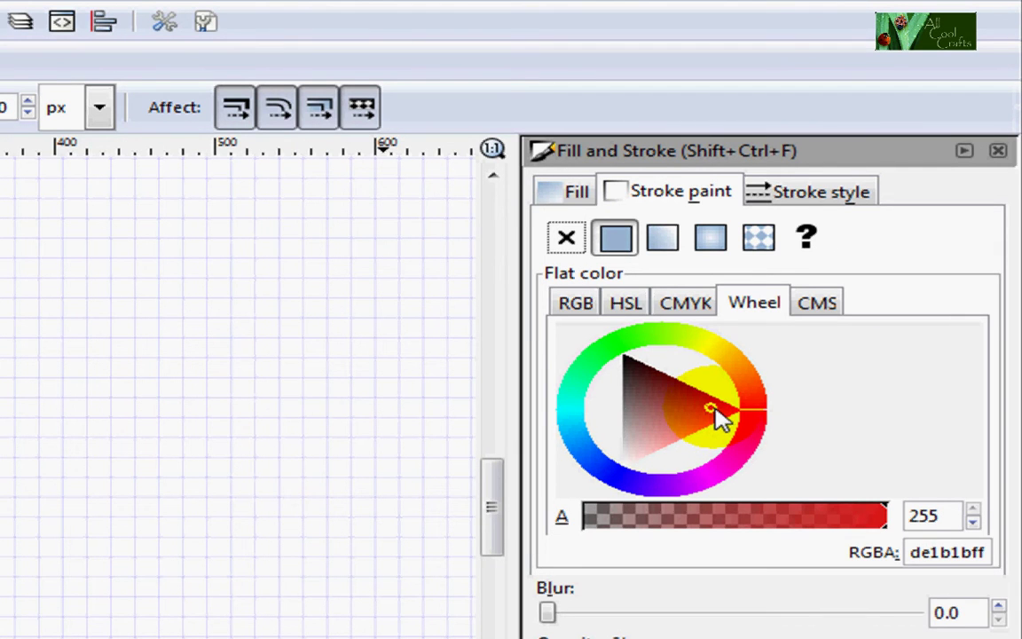
left_click_drag(715, 409, 631, 360)
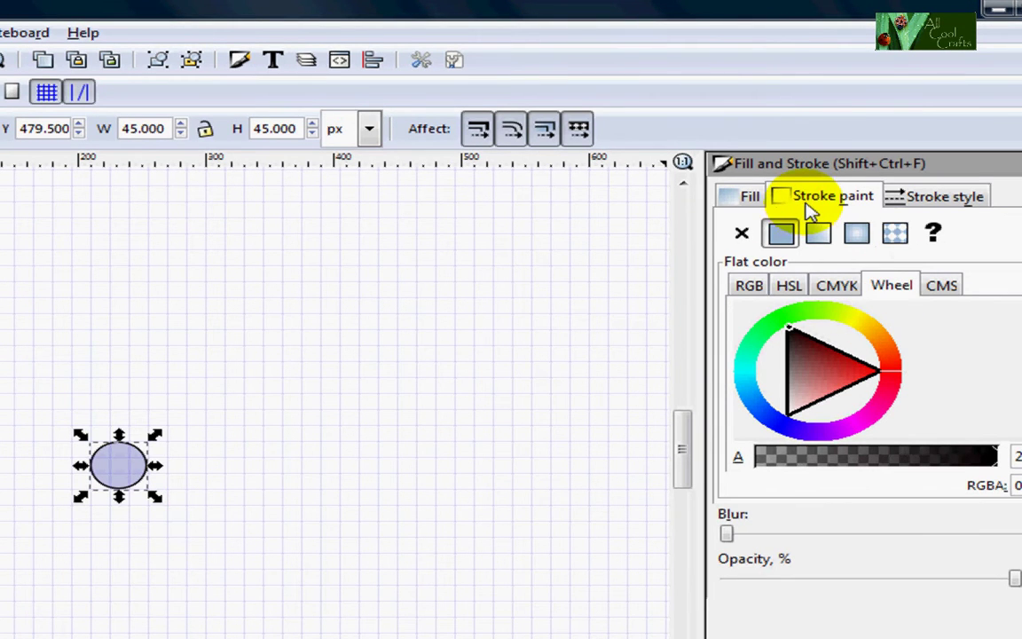
left_click(744, 199)
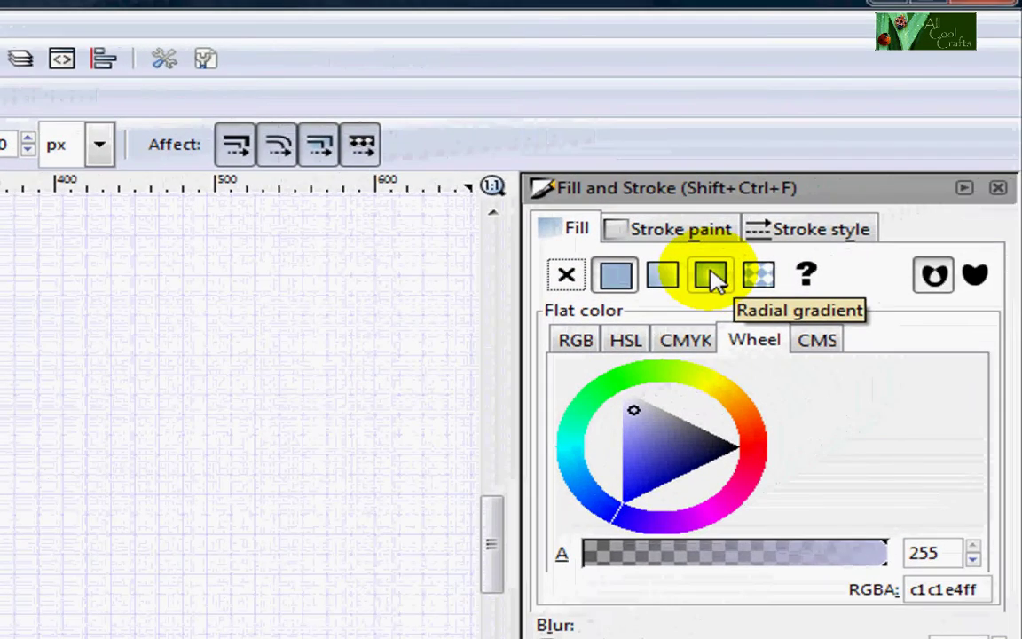
Step: Switch the fill to a lavender-to-transparent radial gradient and open its stop list in the Gradient editor
left_click(711, 279)
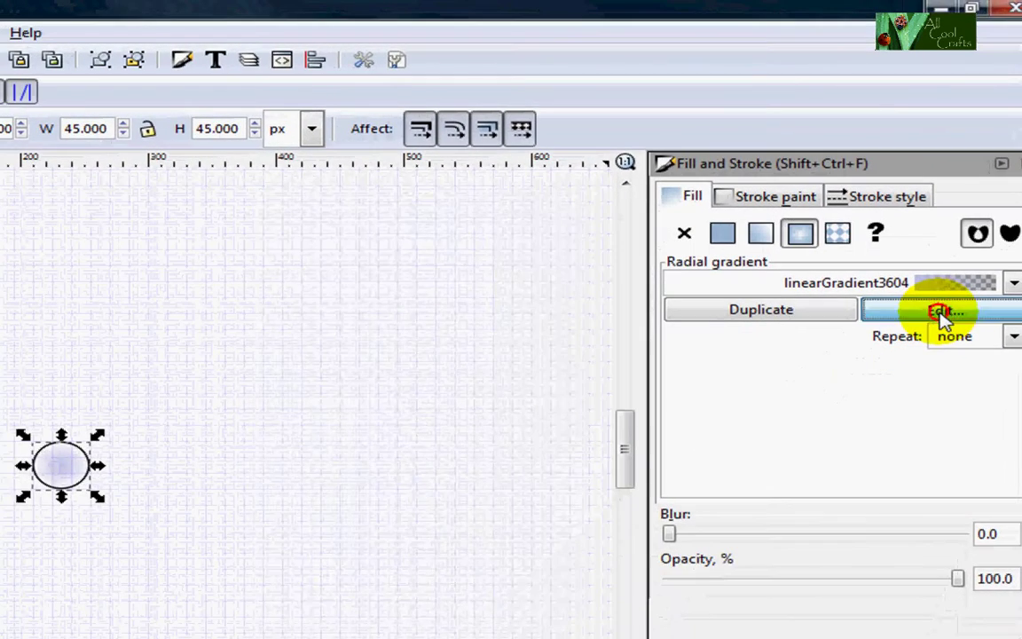
left_click(887, 372)
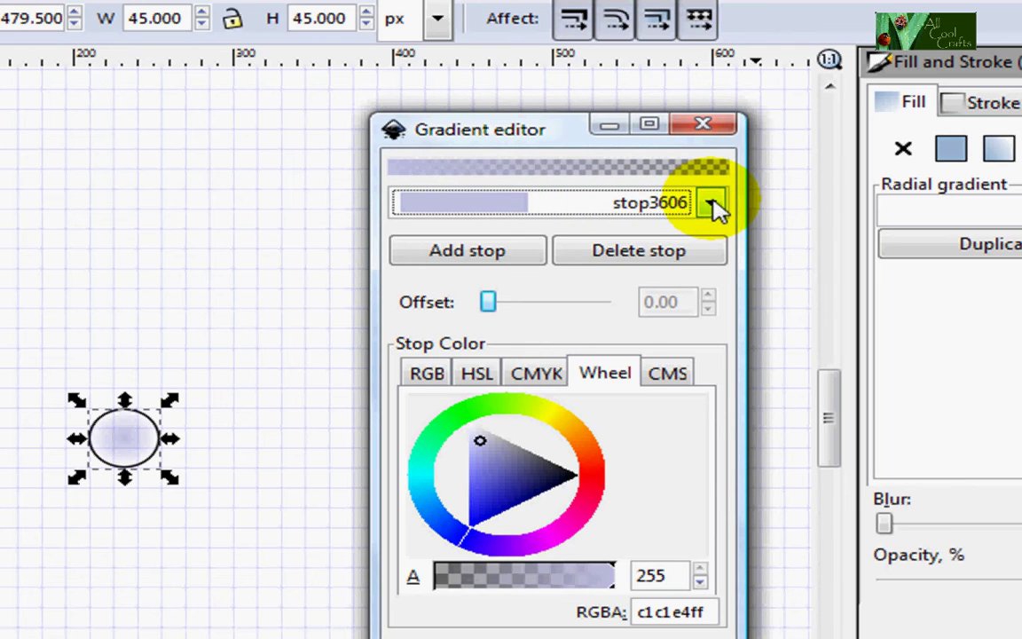
left_click(710, 204)
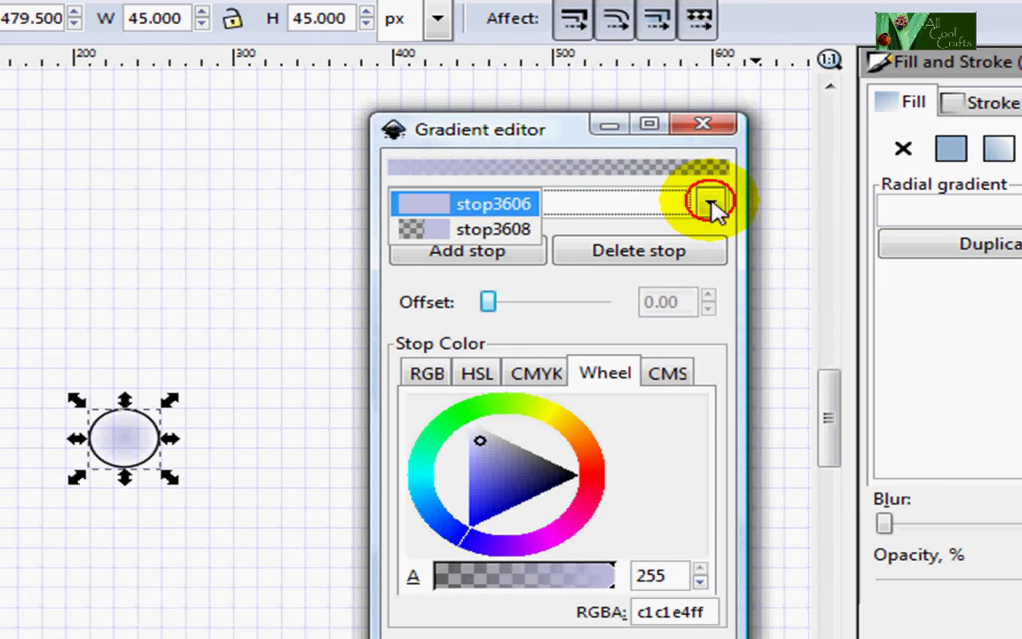
Step: Make the outer gradient stop an opaque dark navy 161683ff, then close the Gradient editor
left_click(484, 232)
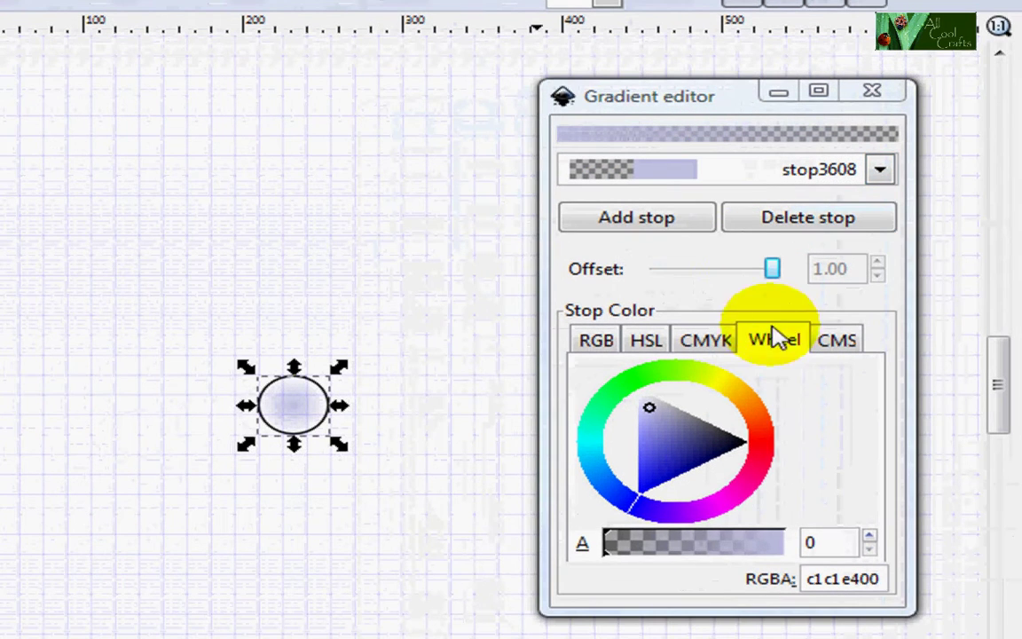
left_click(608, 555)
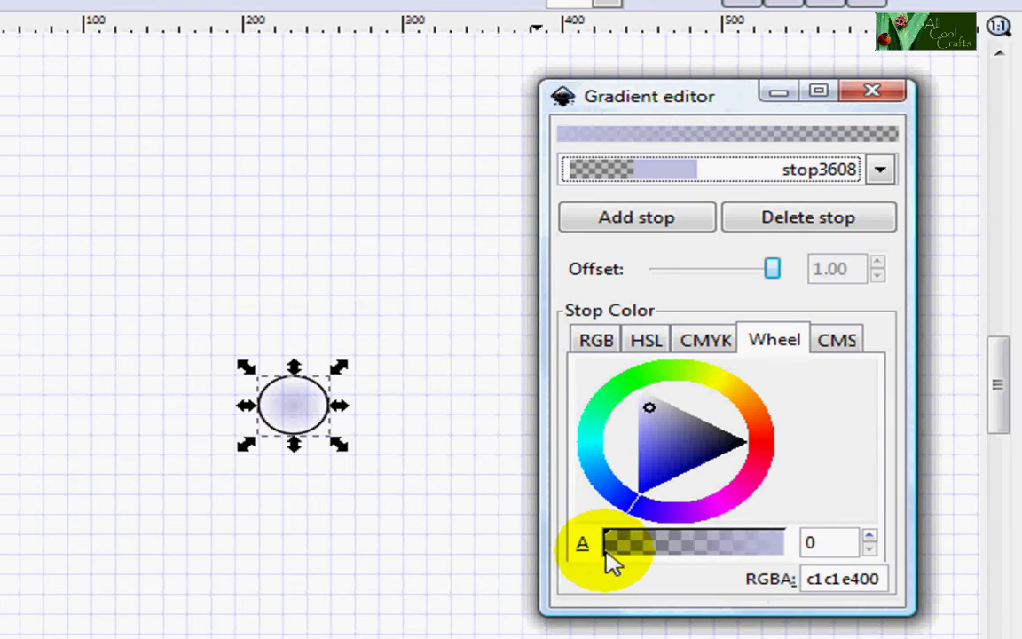
left_click_drag(607, 552, 789, 555)
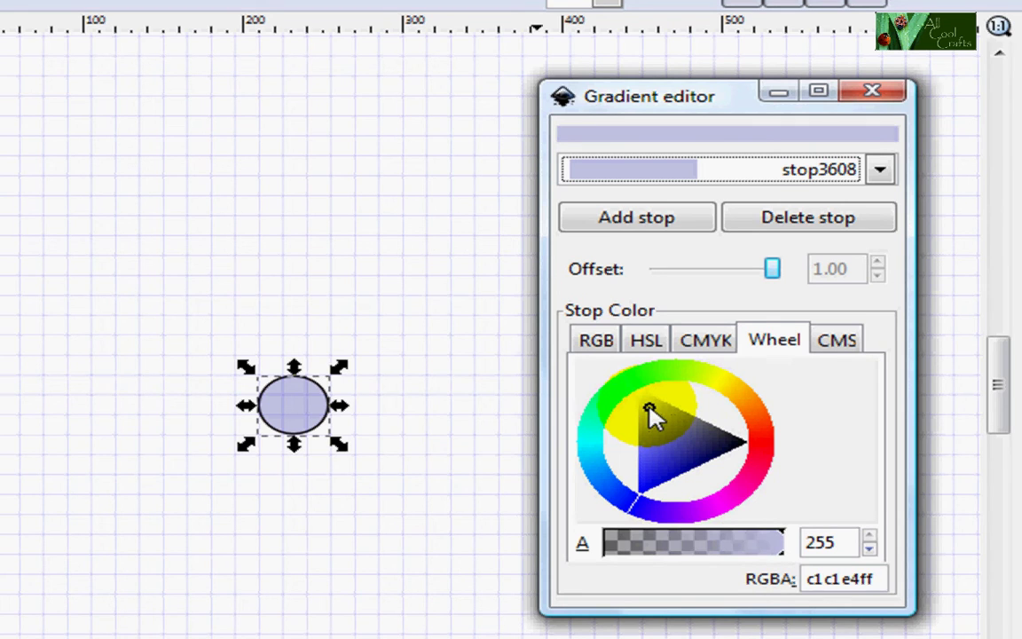
mouse_move(648, 409)
left_mouse_down()
mouse_move(688, 455)
mouse_move(681, 469)
mouse_move(694, 463)
left_mouse_up()
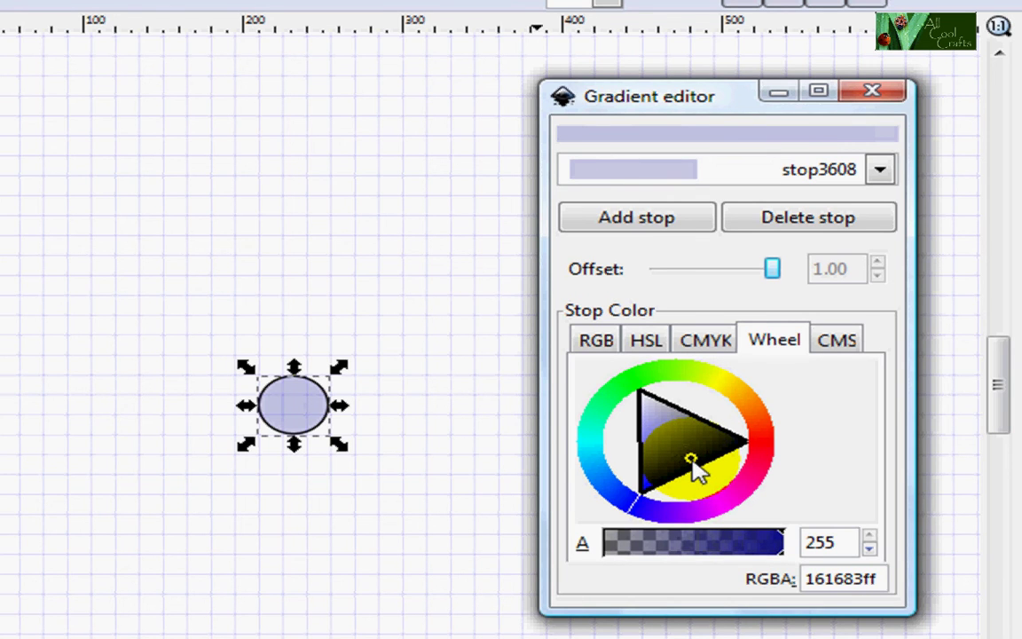
left_click_drag(692, 461, 328, 413)
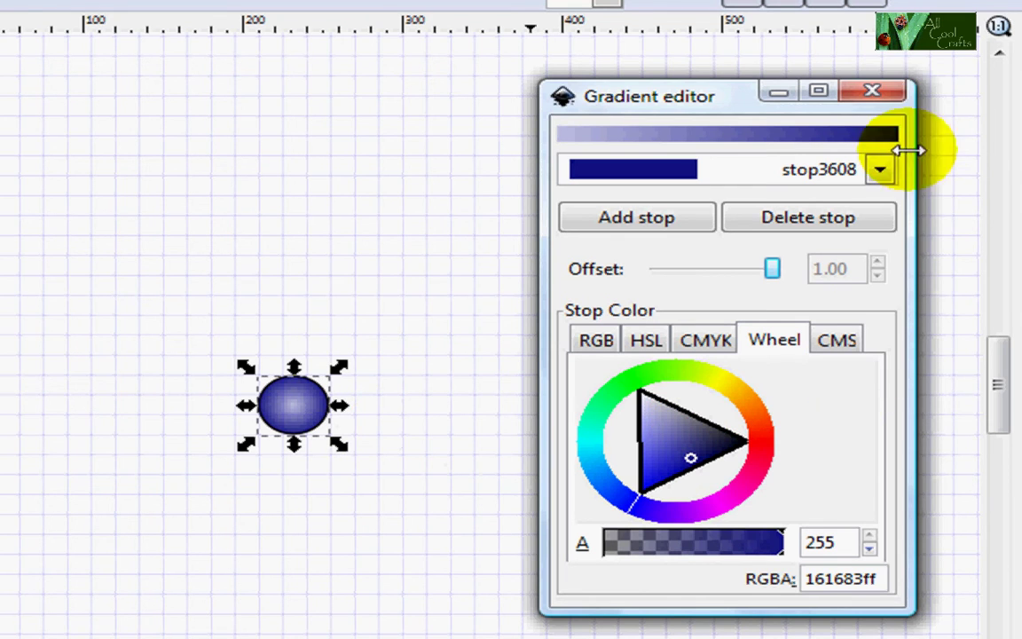
left_click(880, 92)
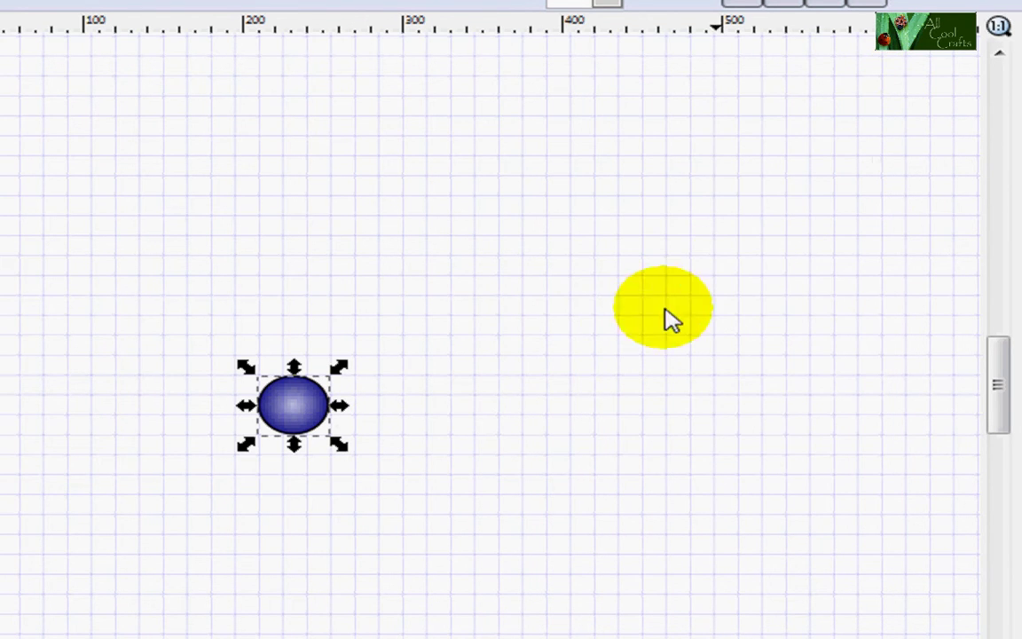
Step: Duplicate the blue ball and move the copy down and to the right of the original
left_click(446, 398)
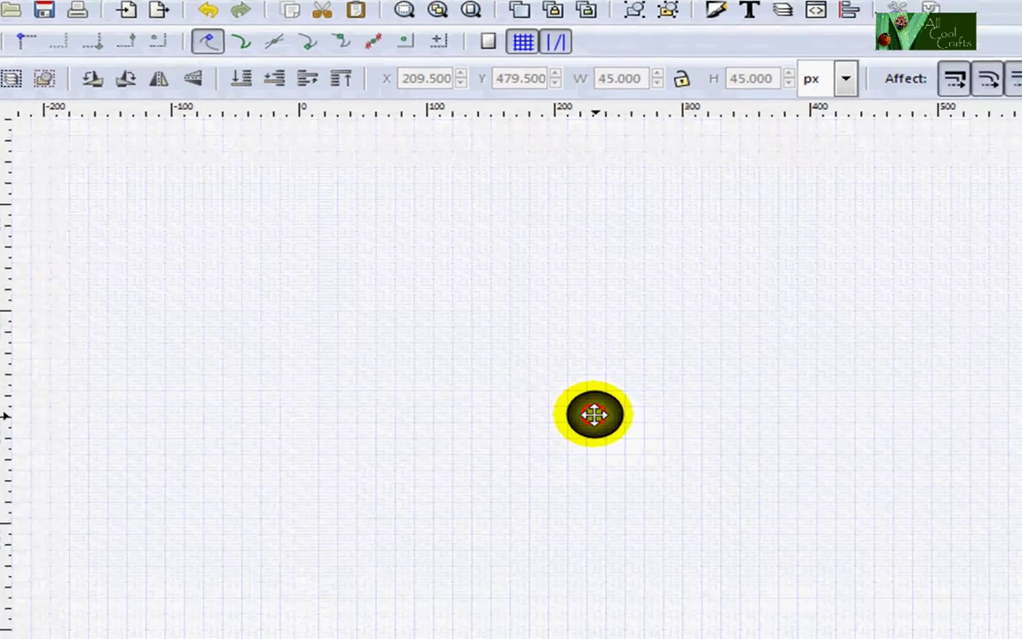
left_click(648, 465)
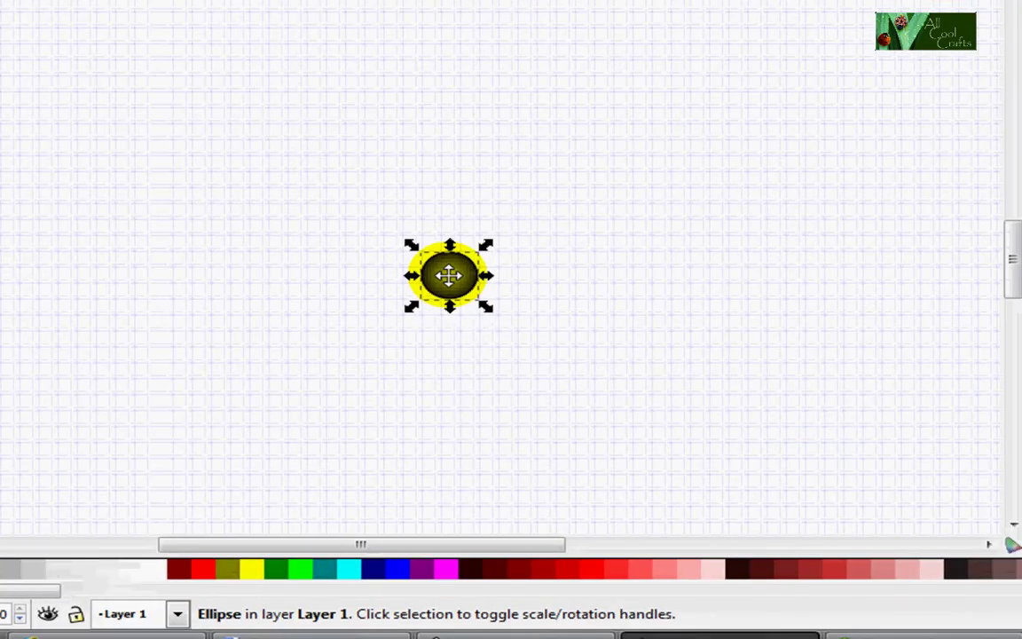
right_click(451, 281)
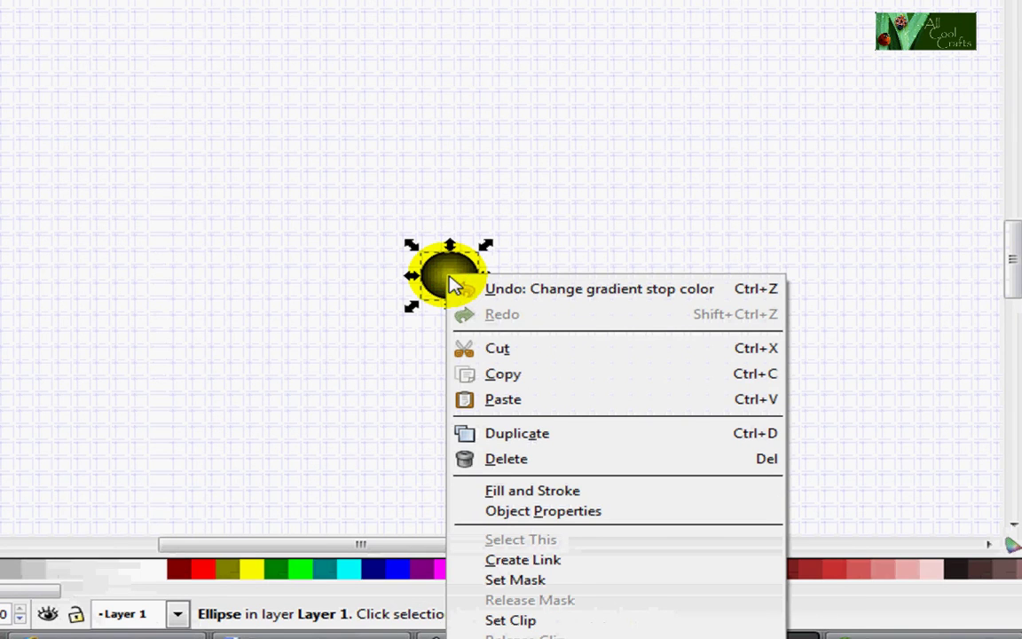
left_click(522, 441)
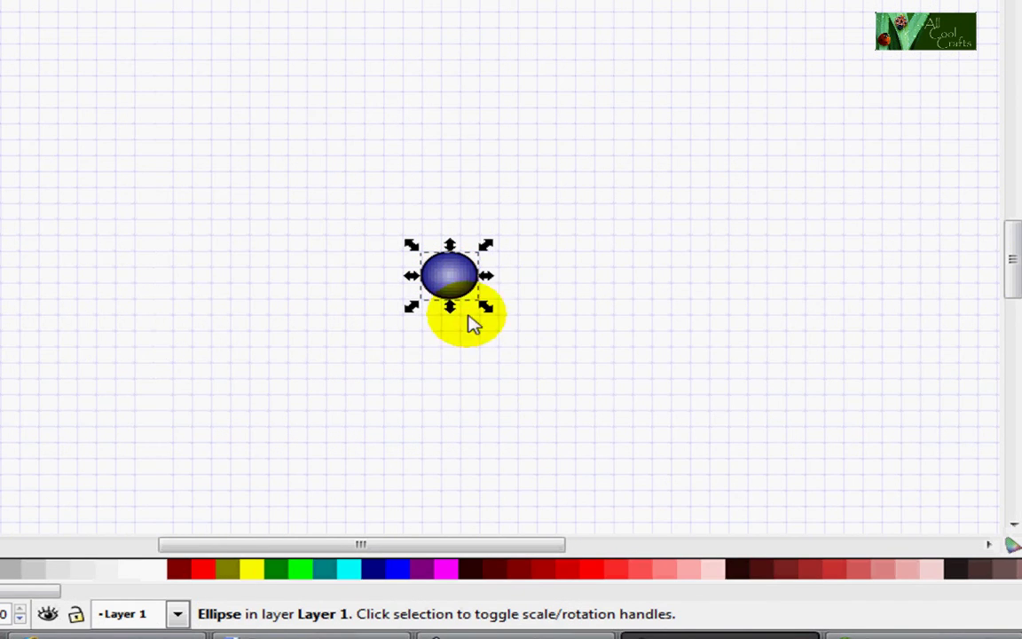
left_click(454, 276)
left_click_drag(454, 276, 501, 340)
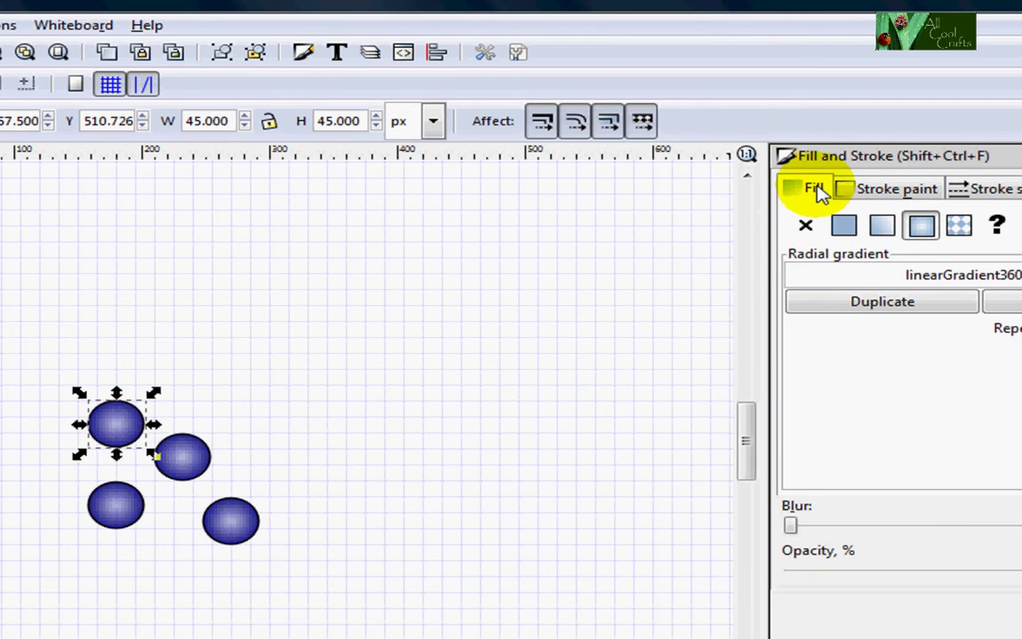
Step: Change the selected ball's fill to a flat pale green from the colour wheel
left_click(844, 227)
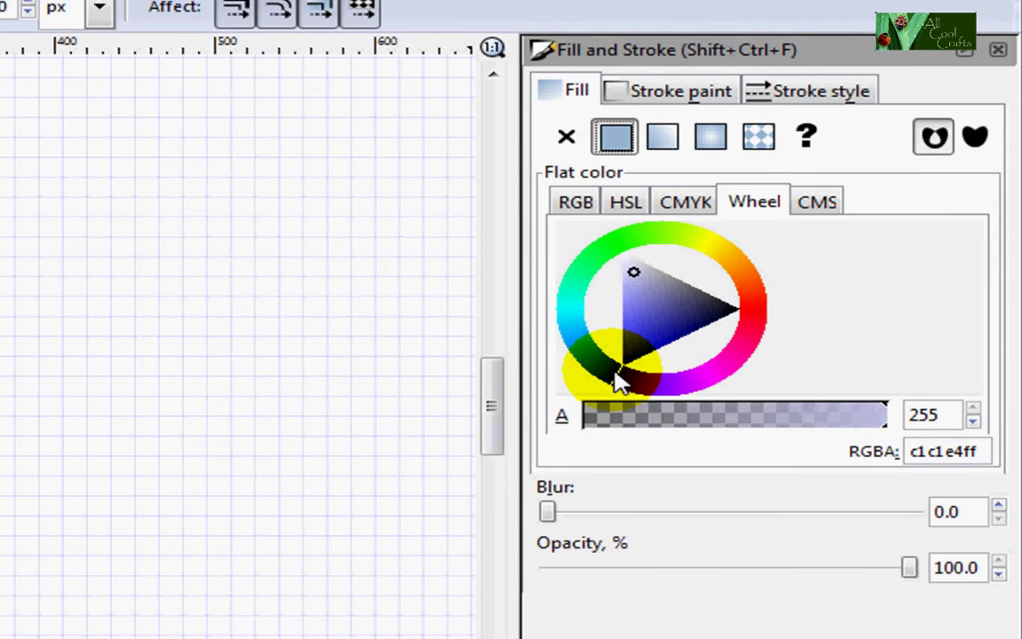
left_click_drag(621, 377, 587, 258)
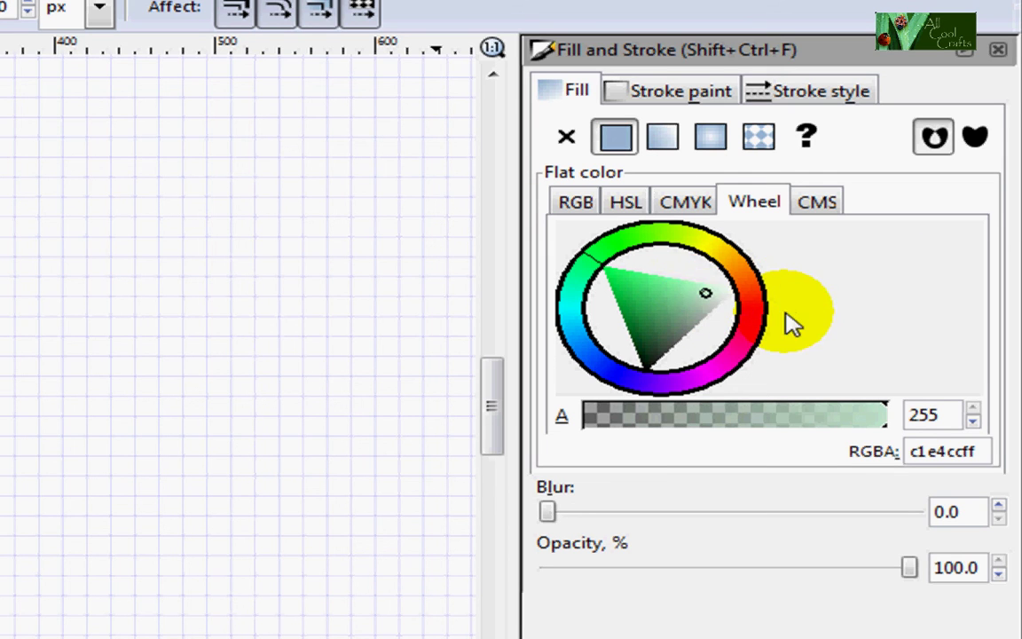
left_click(707, 296)
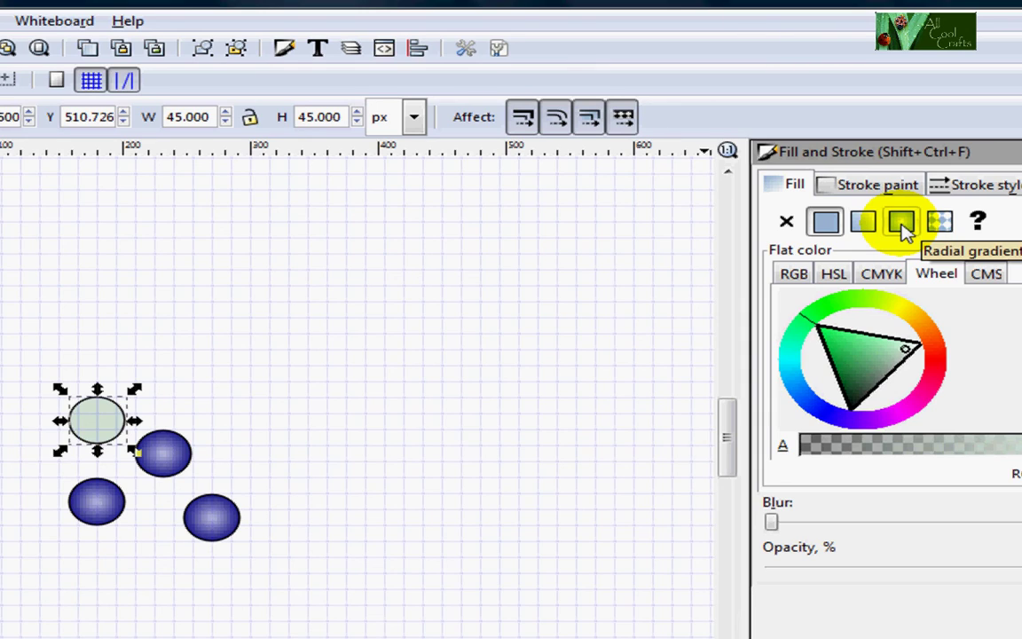
Step: Give the ball a radial gradient whose outer stop stop3628 is opaque green 24b551ff
left_click(902, 227)
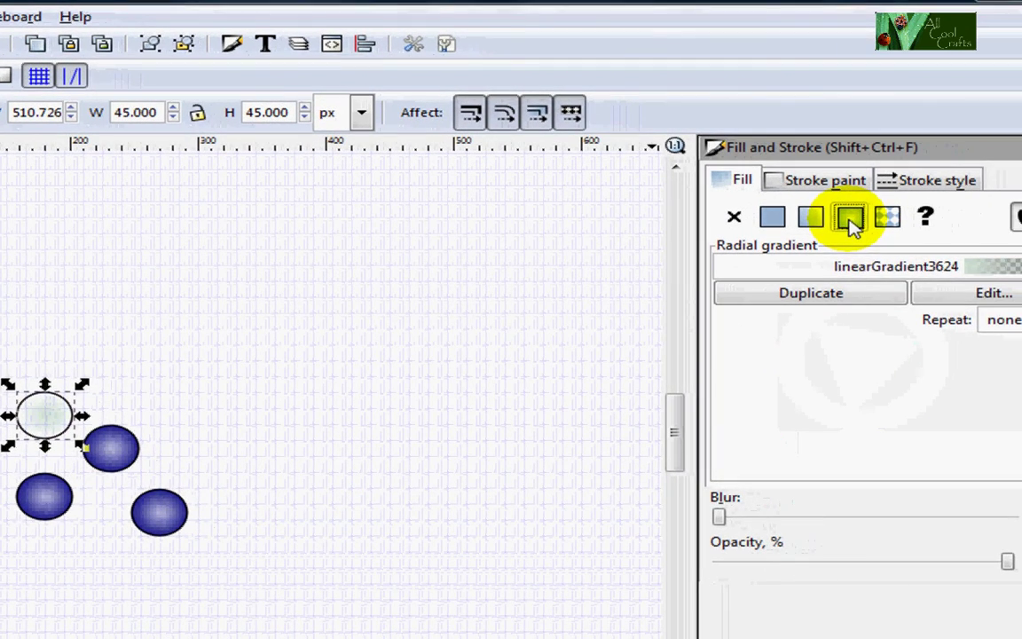
left_click(999, 297)
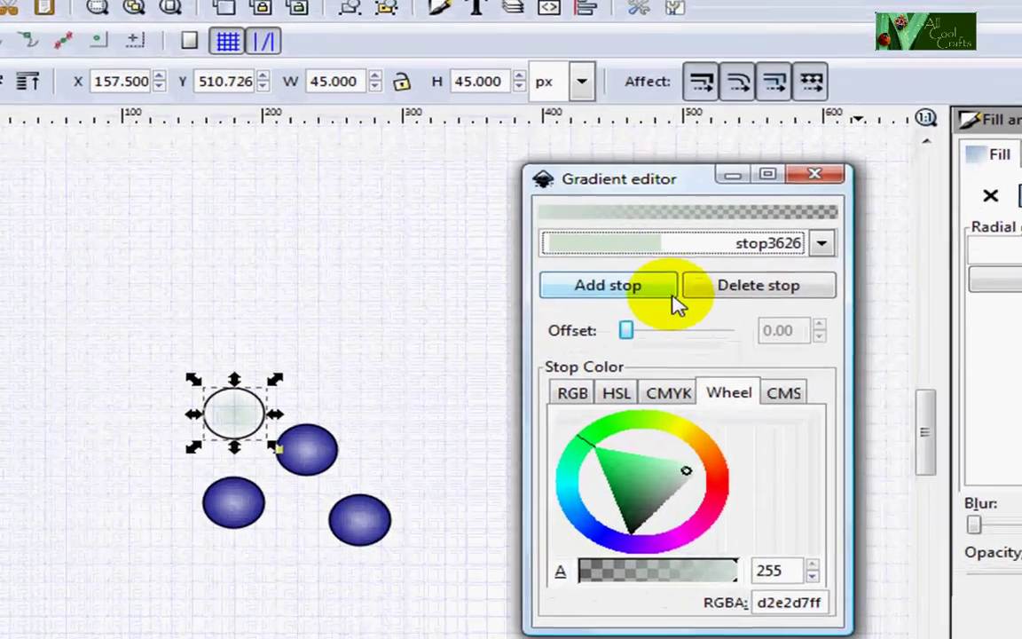
left_click(822, 243)
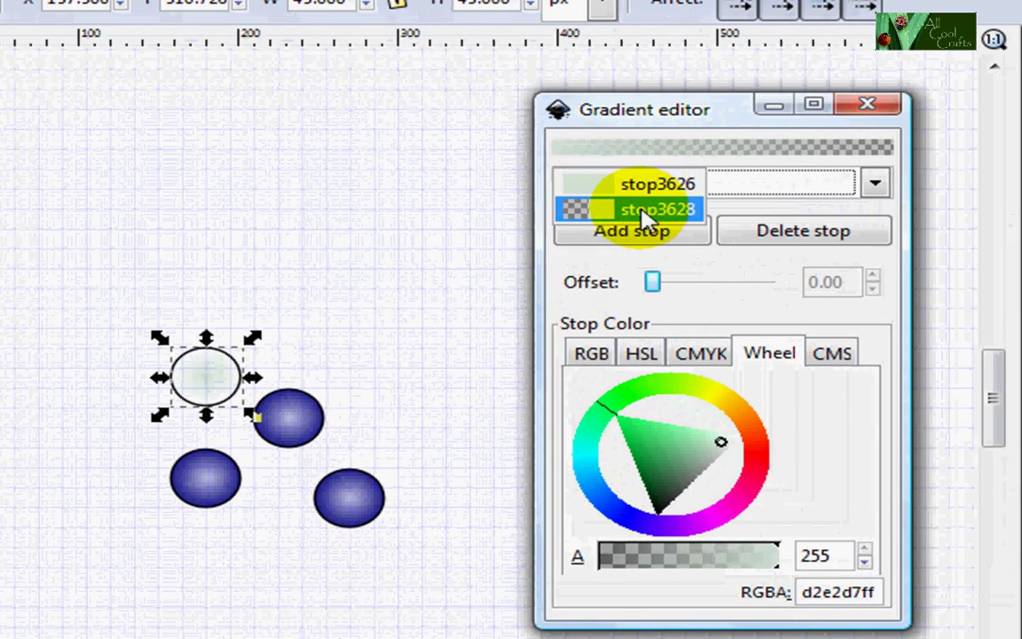
left_click(648, 213)
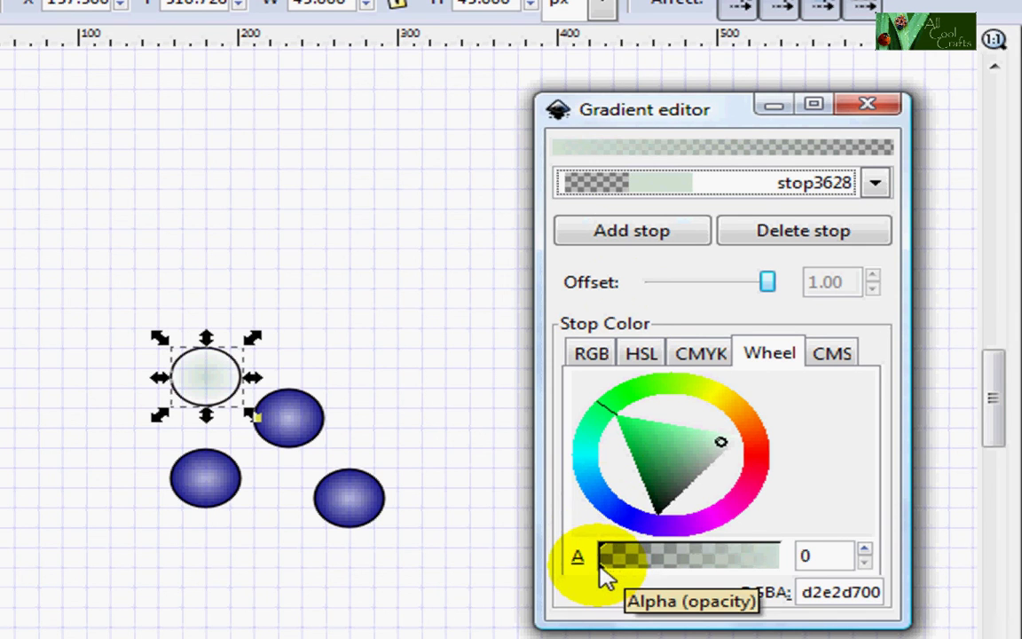
left_click_drag(604, 572, 801, 577)
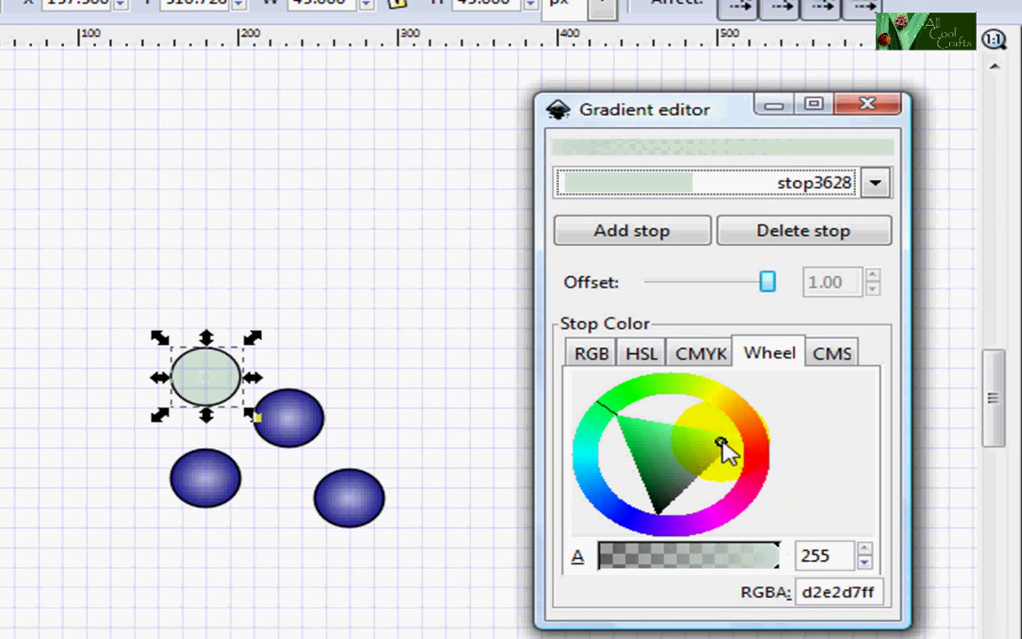
left_click_drag(722, 444, 648, 452)
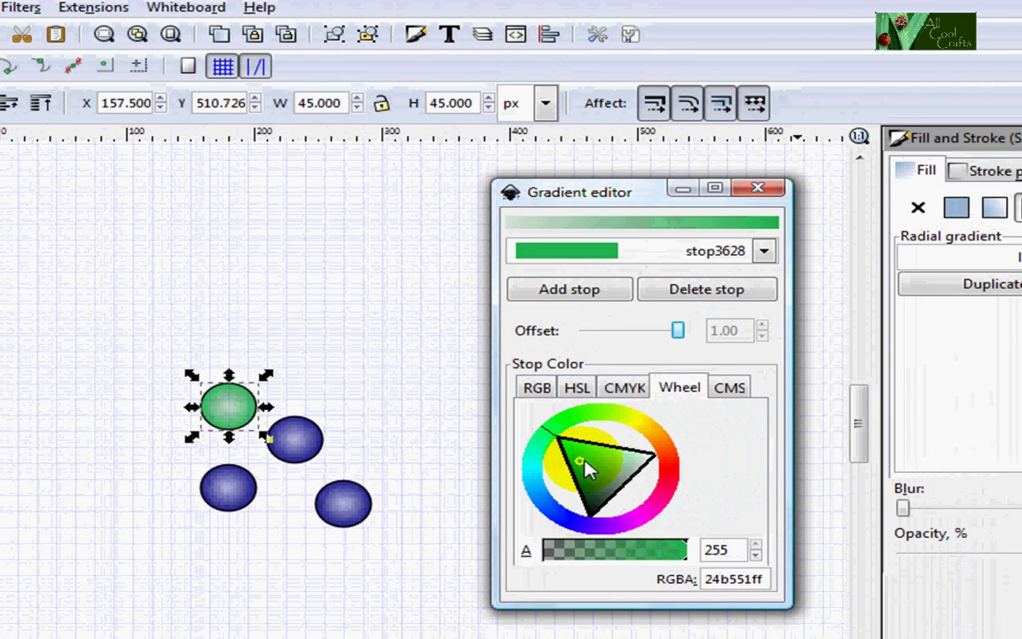
left_click(760, 194)
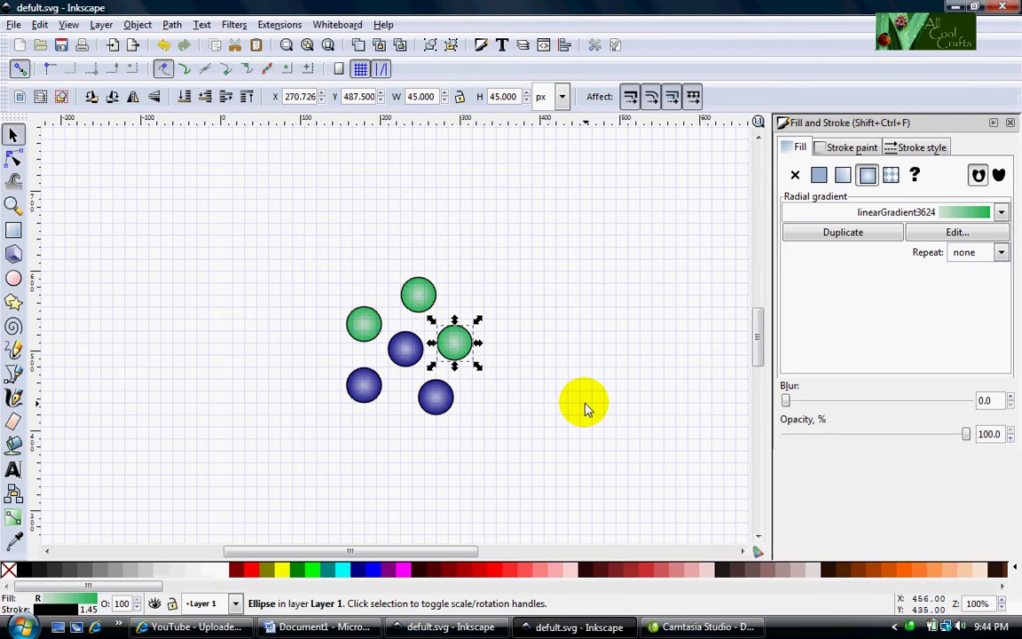
Step: Duplicate the green ball and move the copy up and to the right
right_click(454, 342)
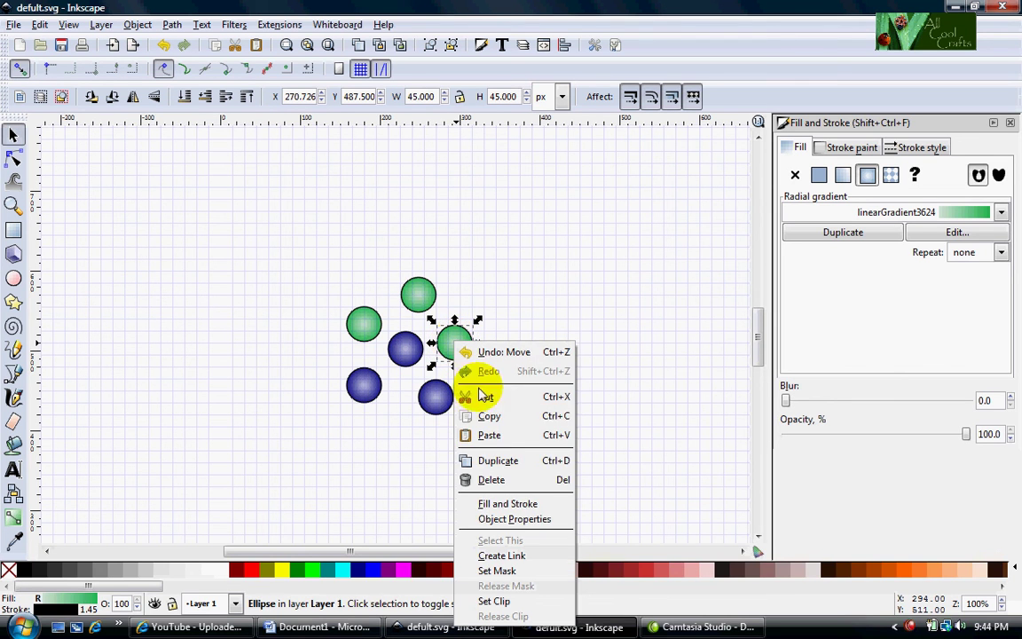
left_click(498, 461)
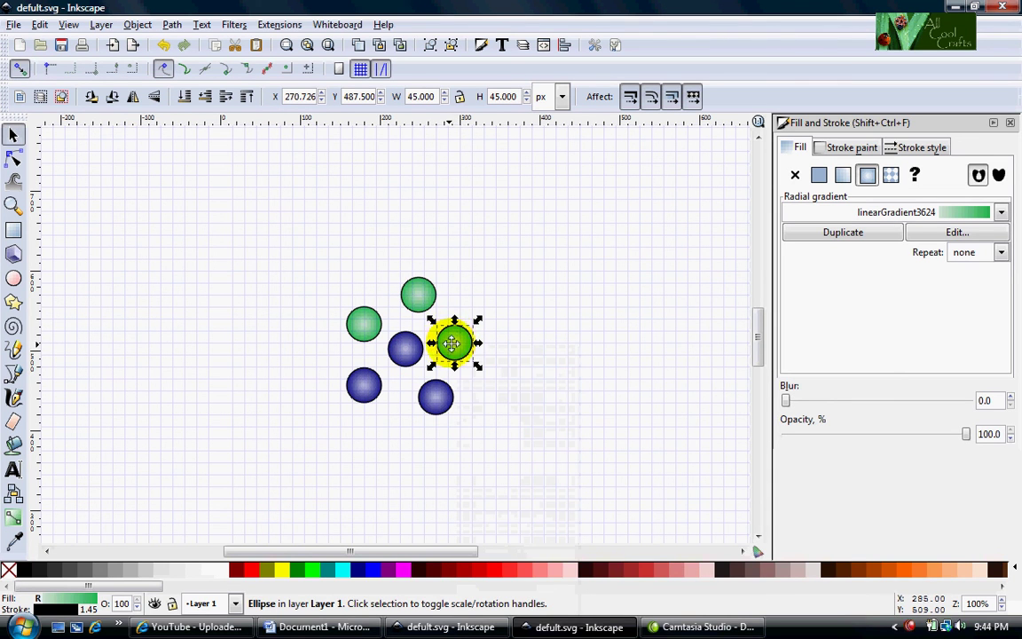
left_click_drag(455, 342, 478, 285)
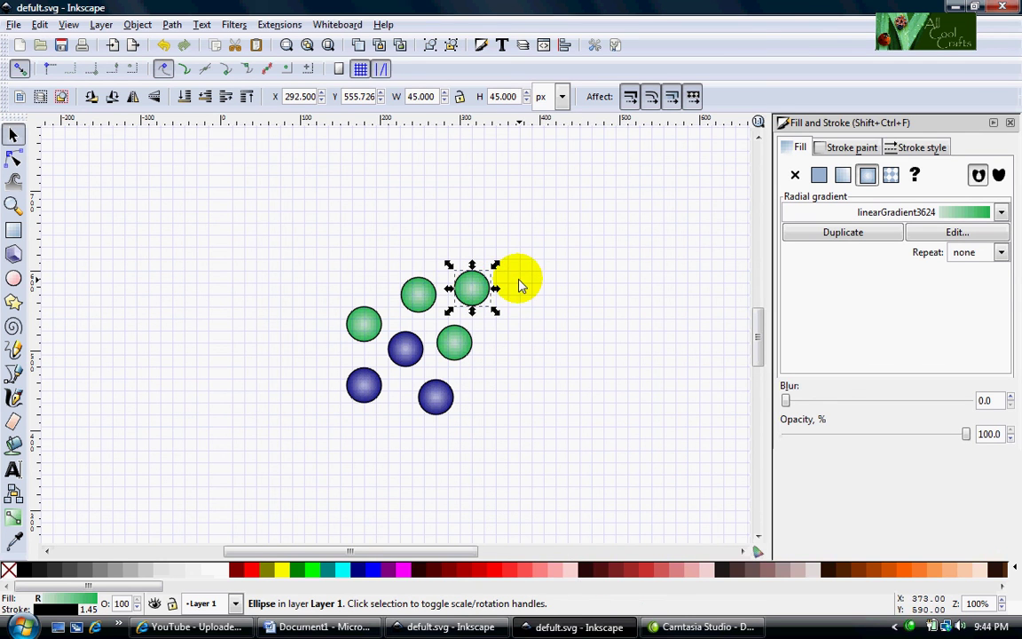
Step: Shrink the copied green ball to 30 × 30 px, then deselect it
type("3")
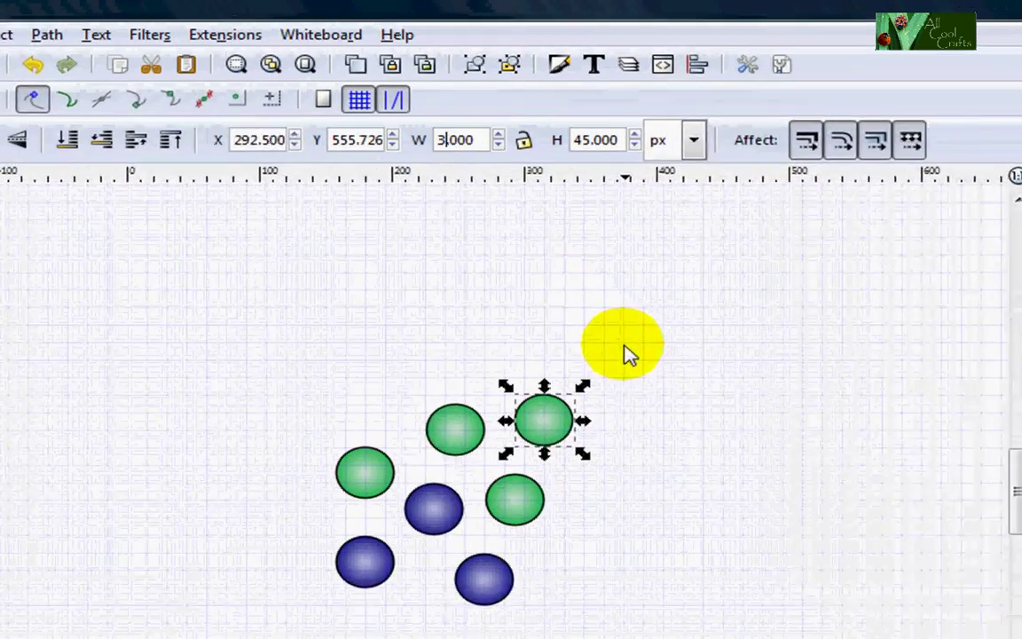
type("0")
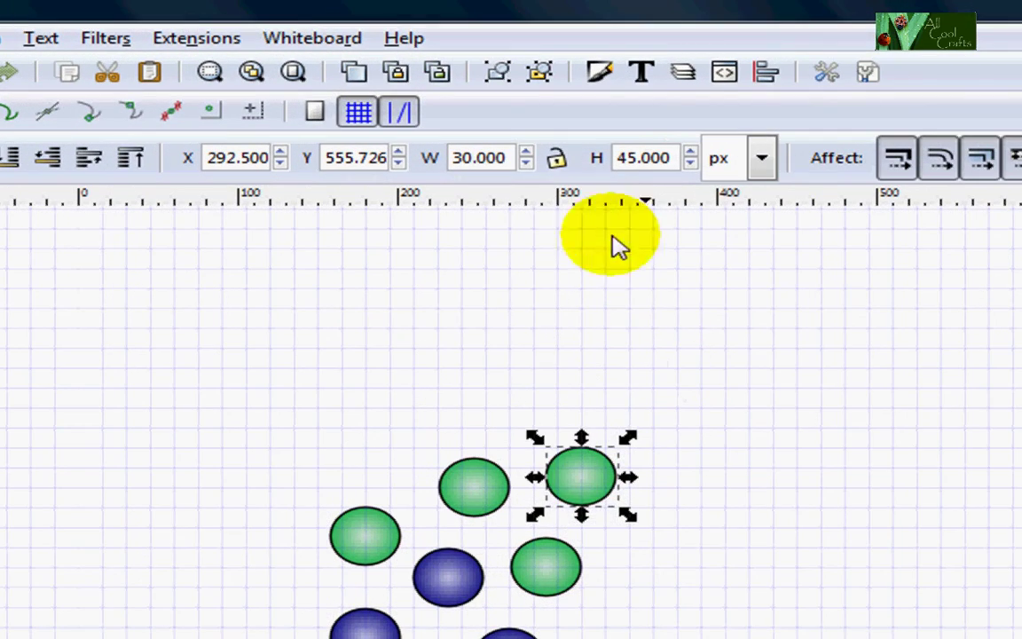
left_click(632, 157)
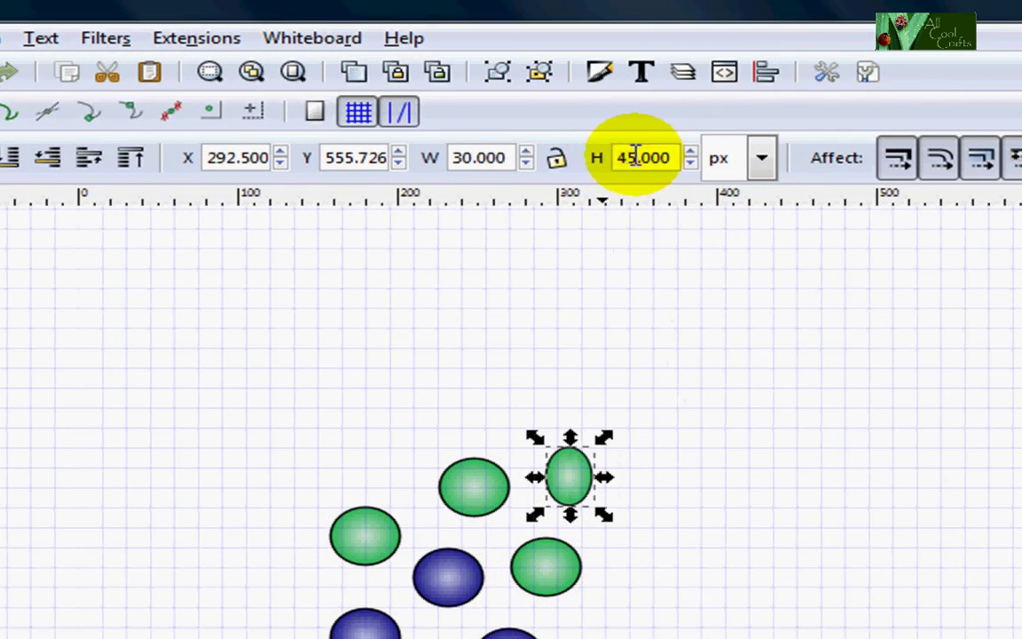
left_click_drag(635, 157, 616, 157)
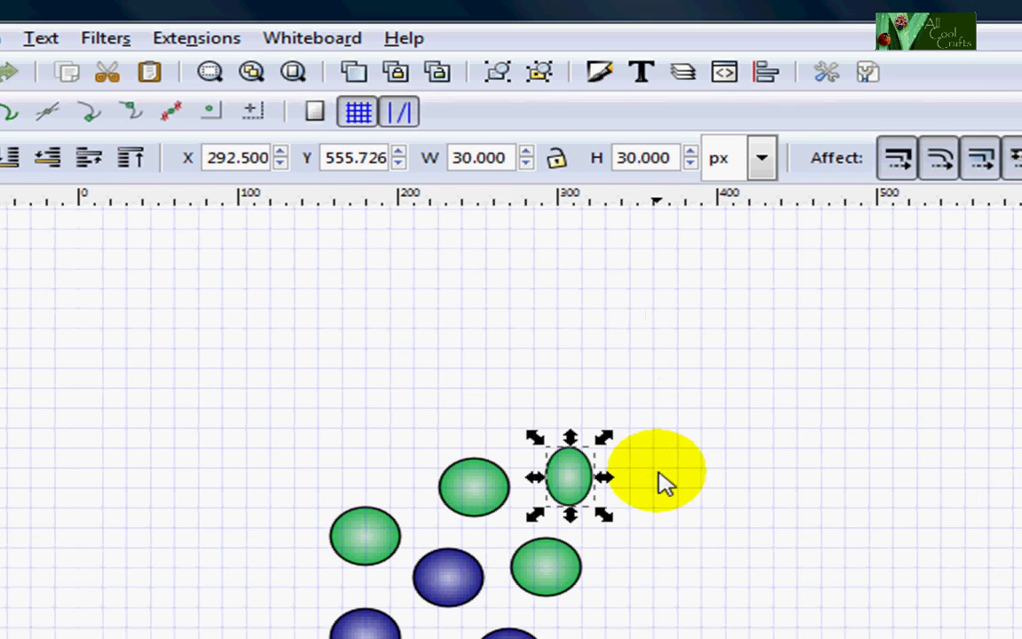
key("Return")
left_click(655, 541)
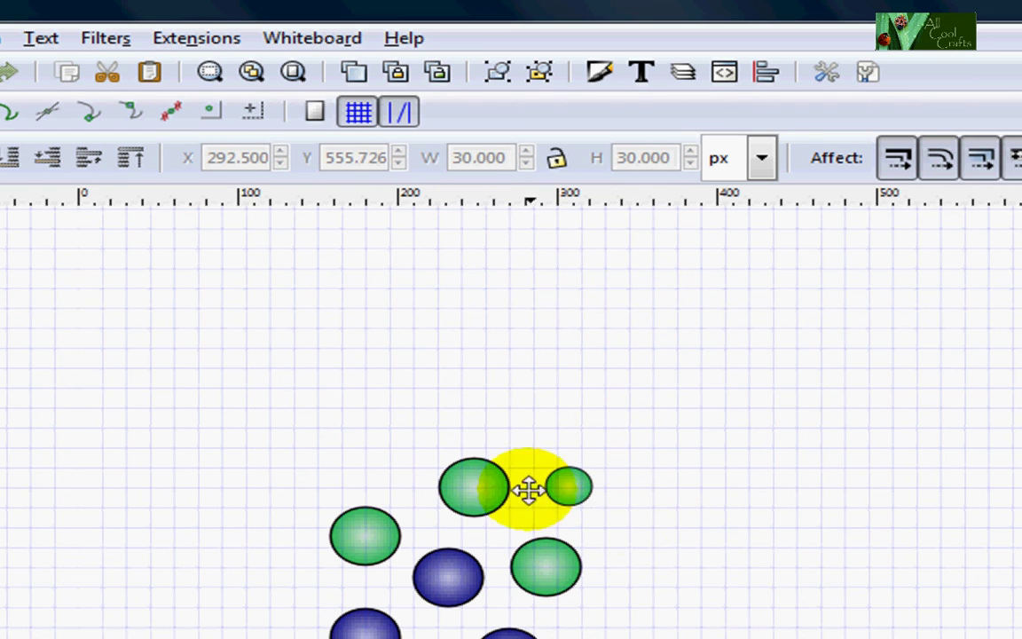